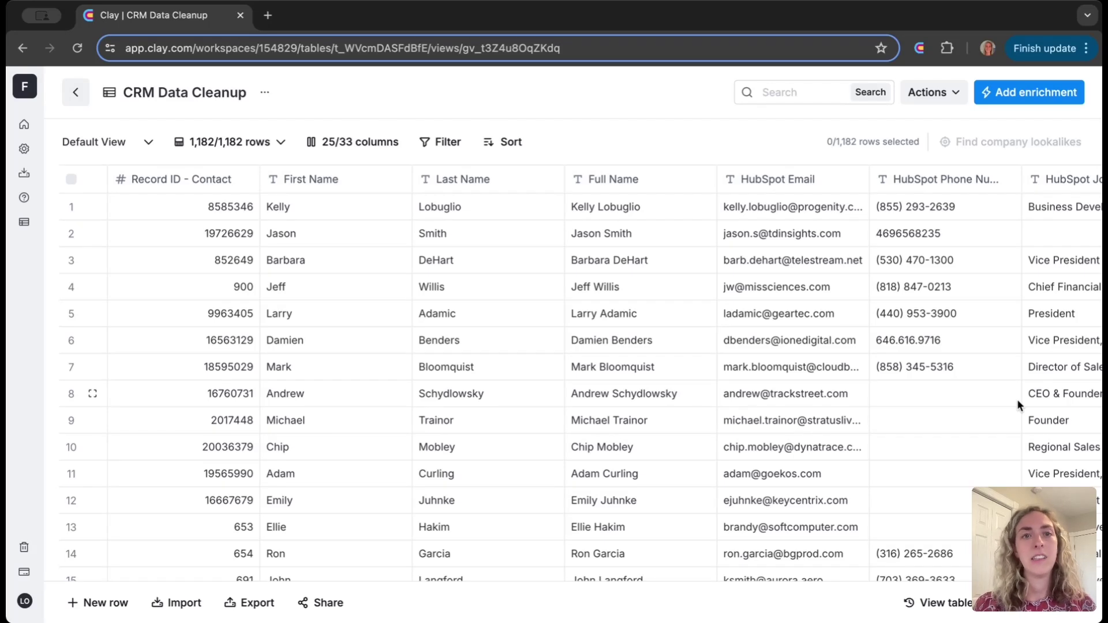
scroll(1017, 399, "right", 3)
scroll(1017, 399, "right", 5)
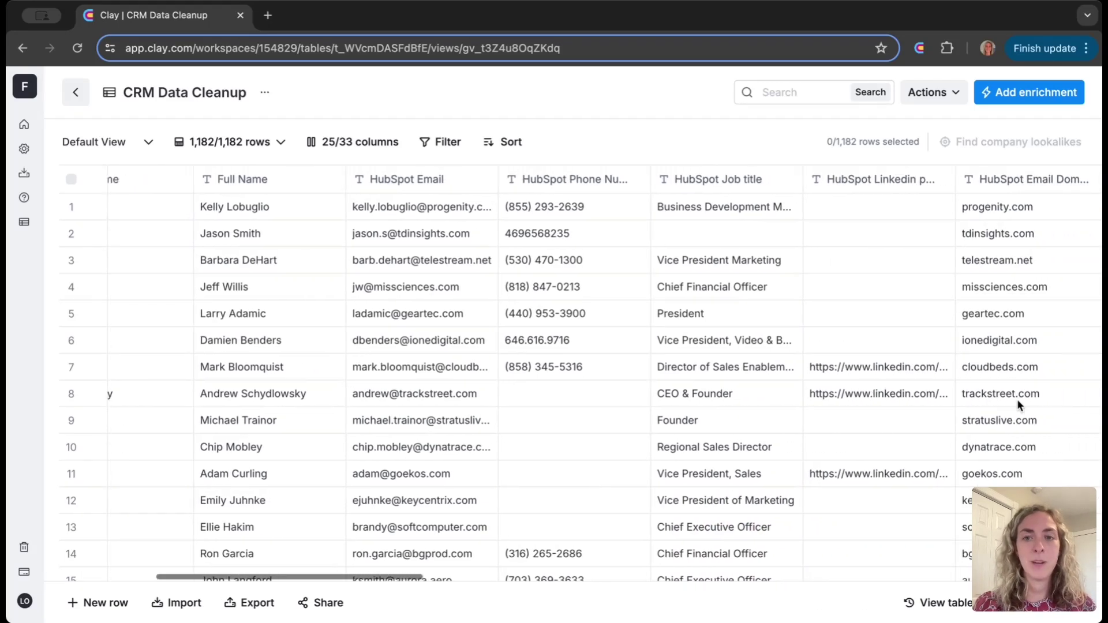
scroll(1017, 399, "right", 1)
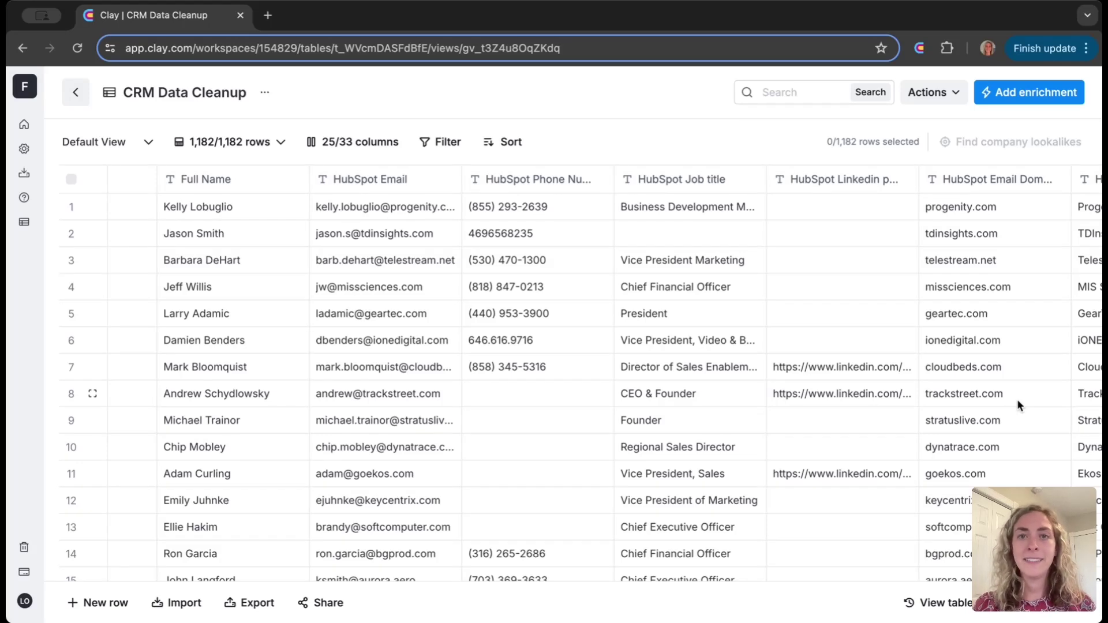
scroll(1017, 399, "right", 1)
scroll(1017, 399, "right", 3)
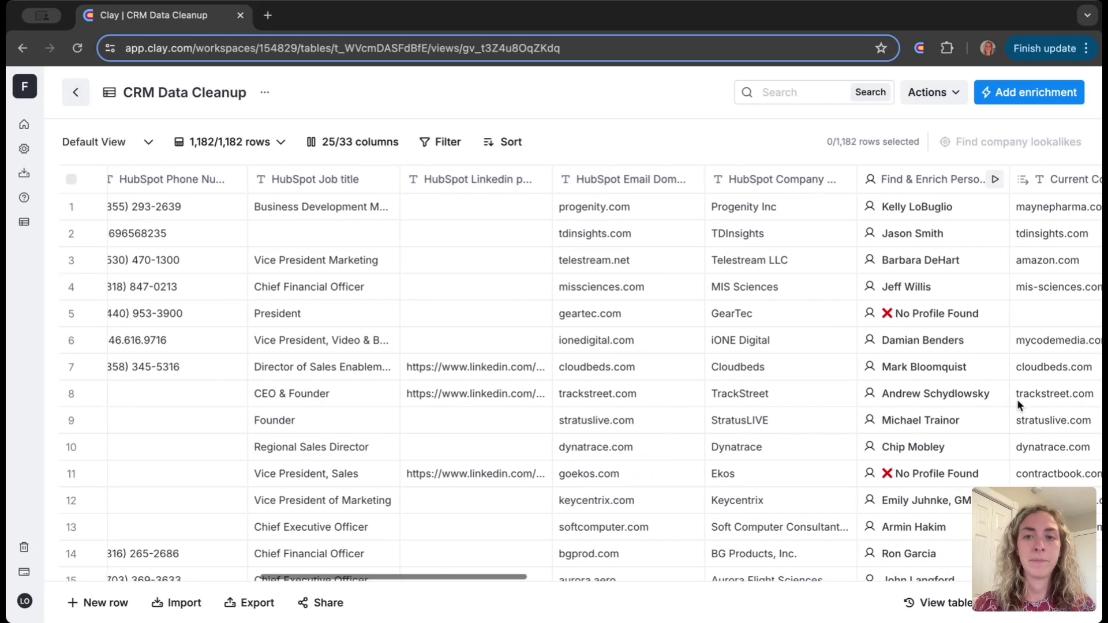
scroll(1017, 399, "right", 3)
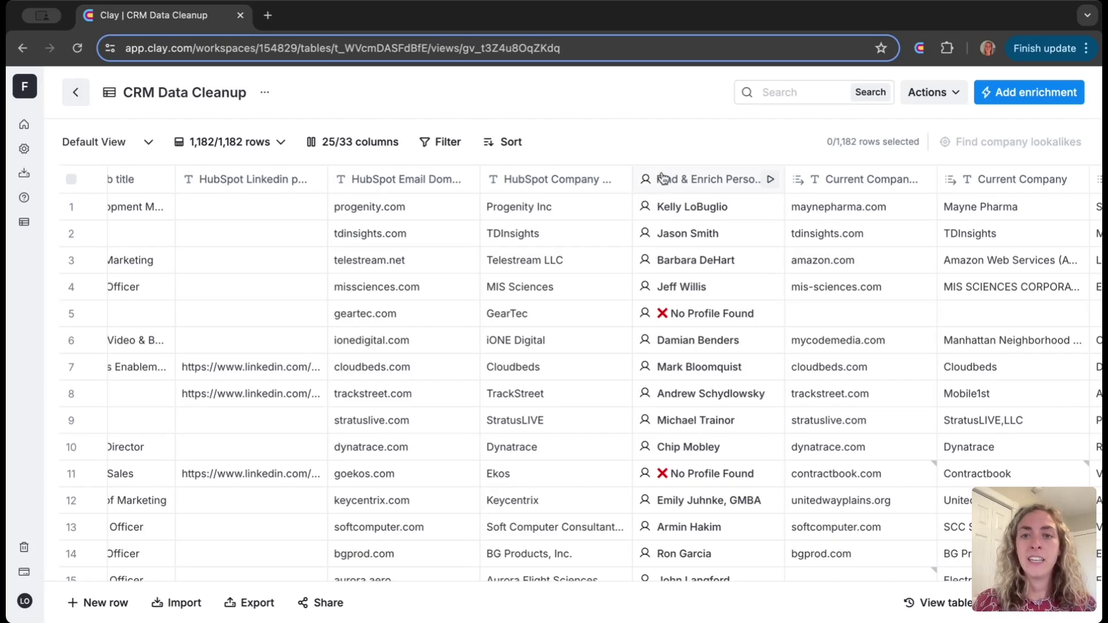
left_click(684, 180)
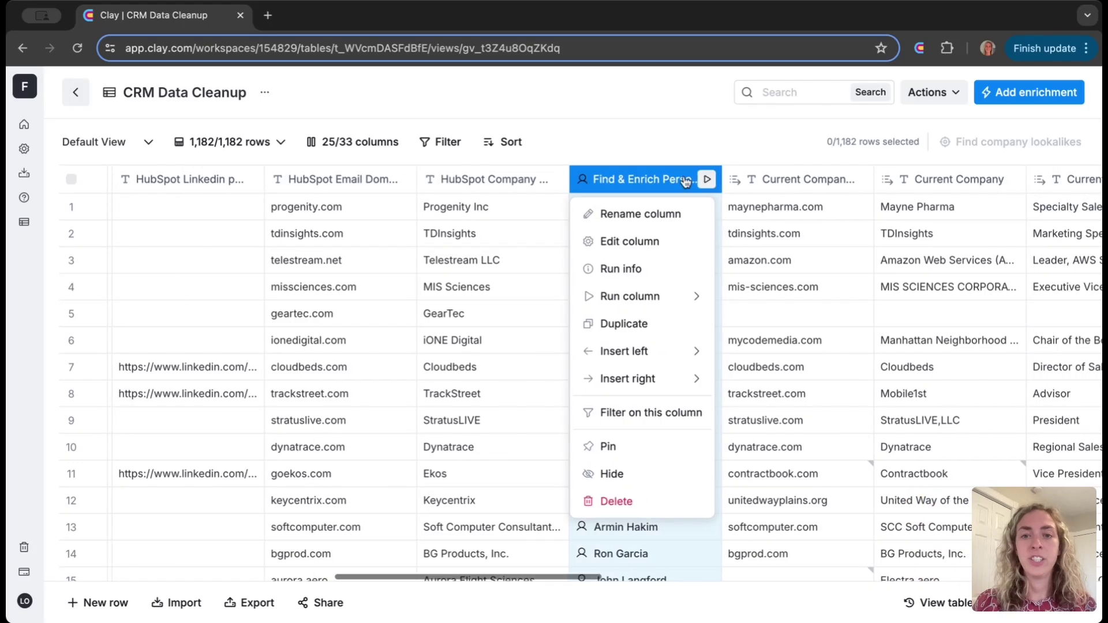
left_click(629, 251)
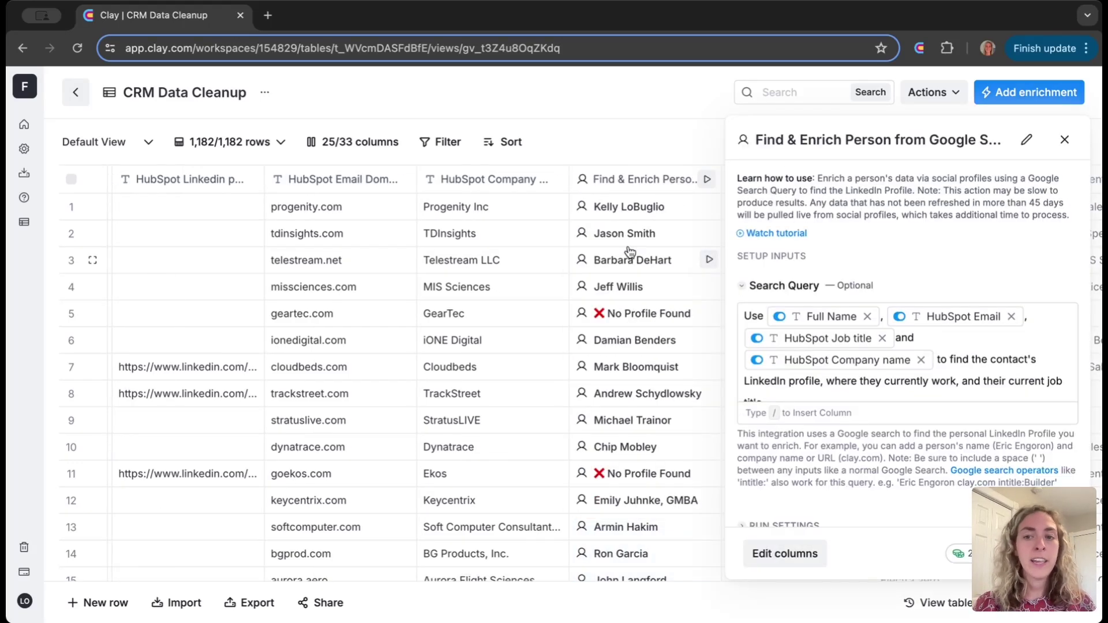
left_click(1064, 140)
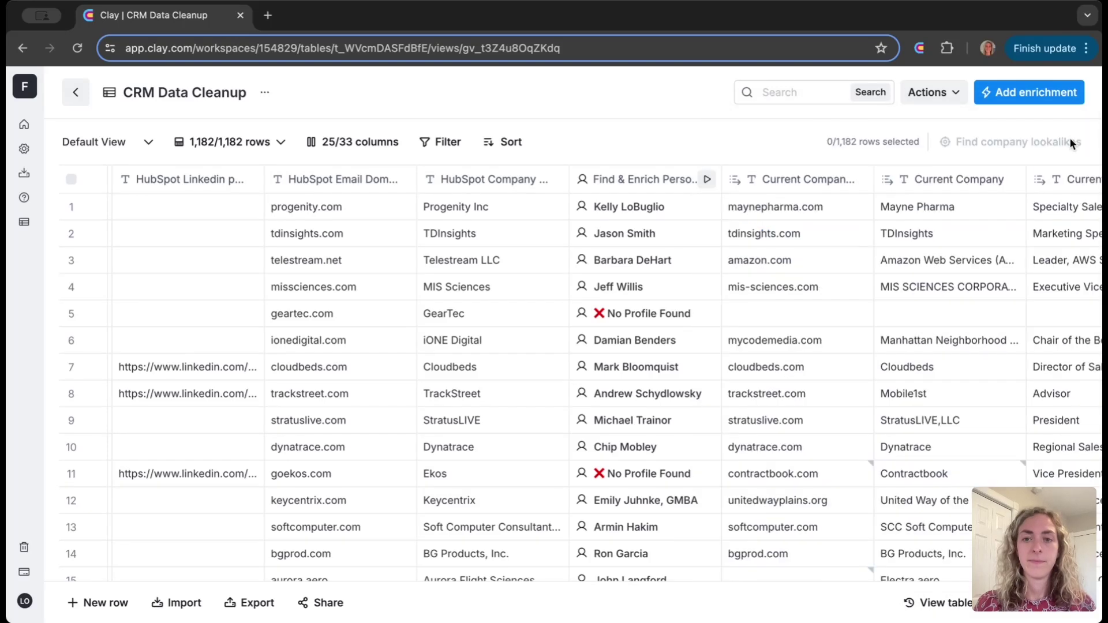
scroll(782, 320, "right", 3)
scroll(783, 320, "right", 2)
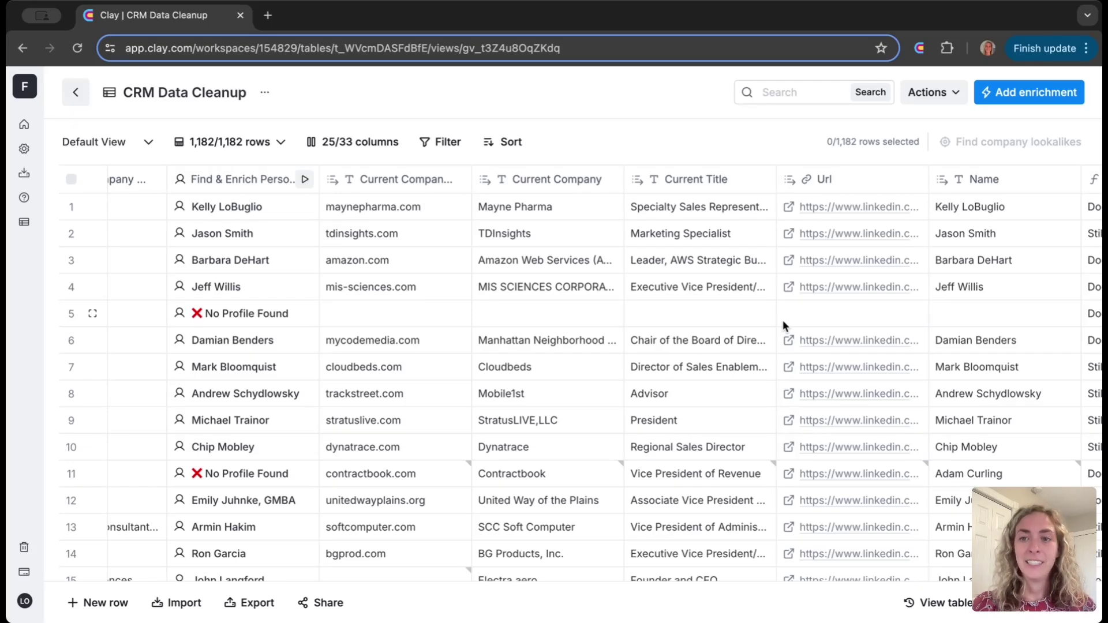
scroll(783, 326, "right", 1)
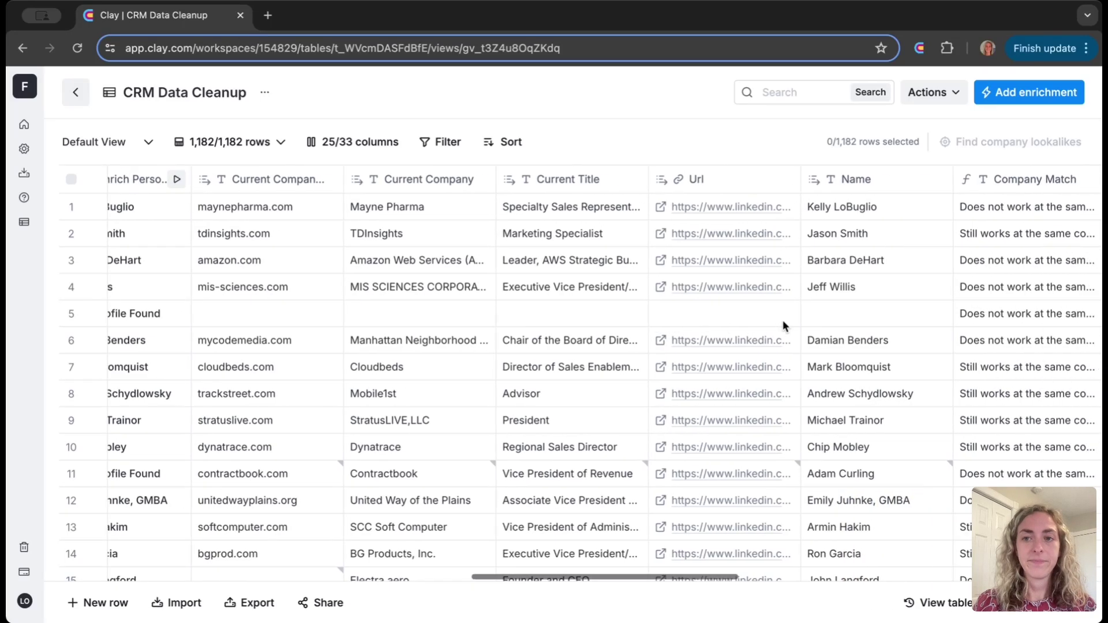
scroll(783, 325, "right", 5)
scroll(783, 326, "right", 2)
scroll(783, 326, "right", 2)
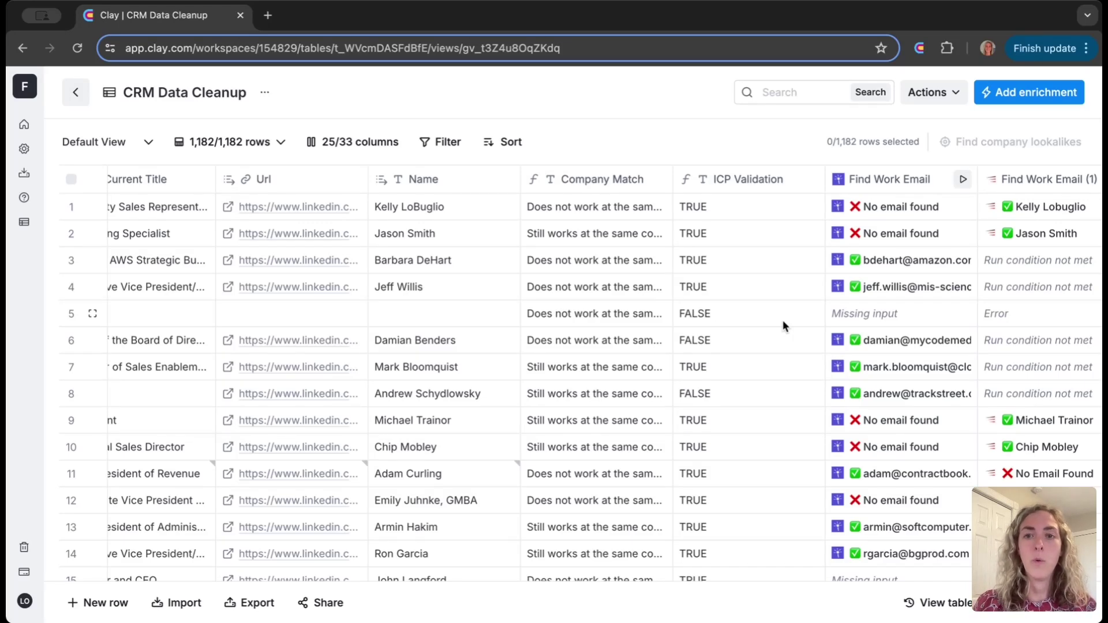
scroll(783, 324, "right", 3)
scroll(783, 324, "right", 10)
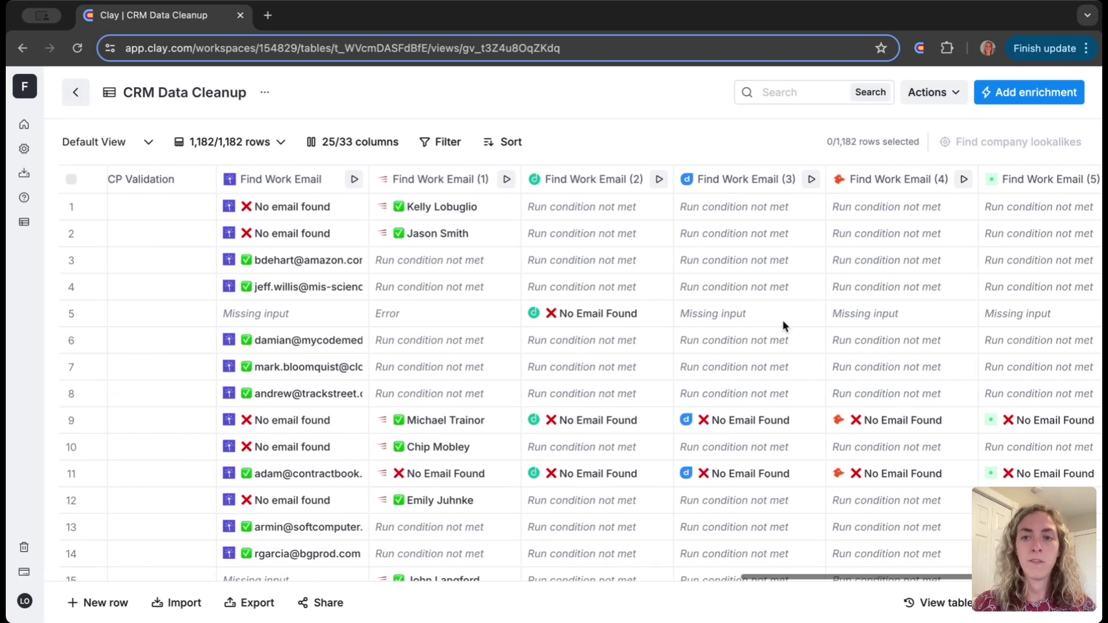
scroll(783, 324, "right", 1)
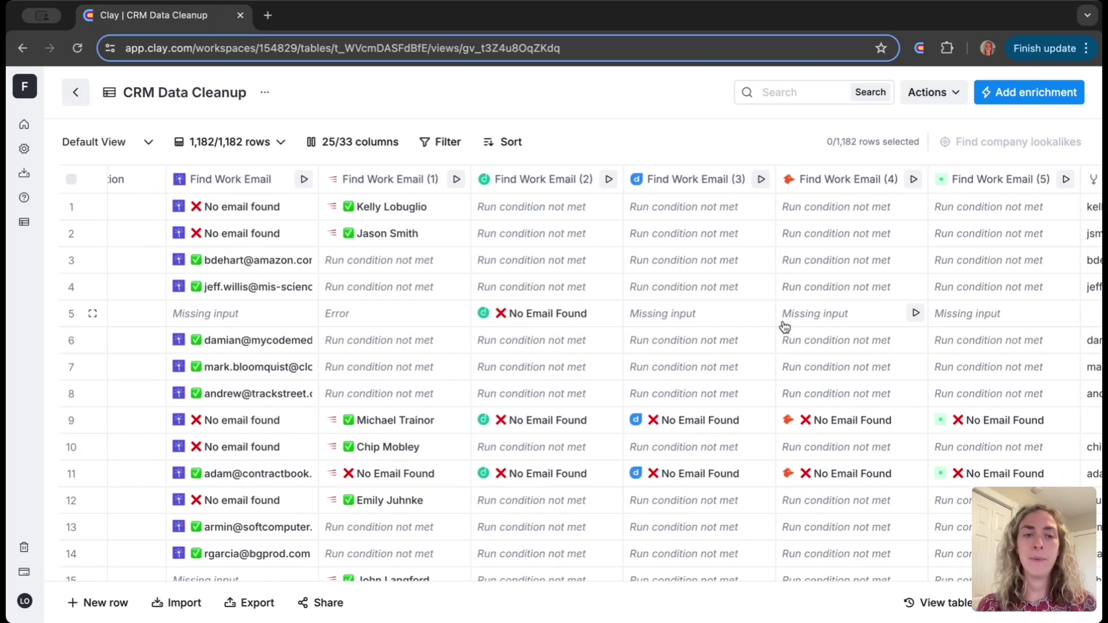